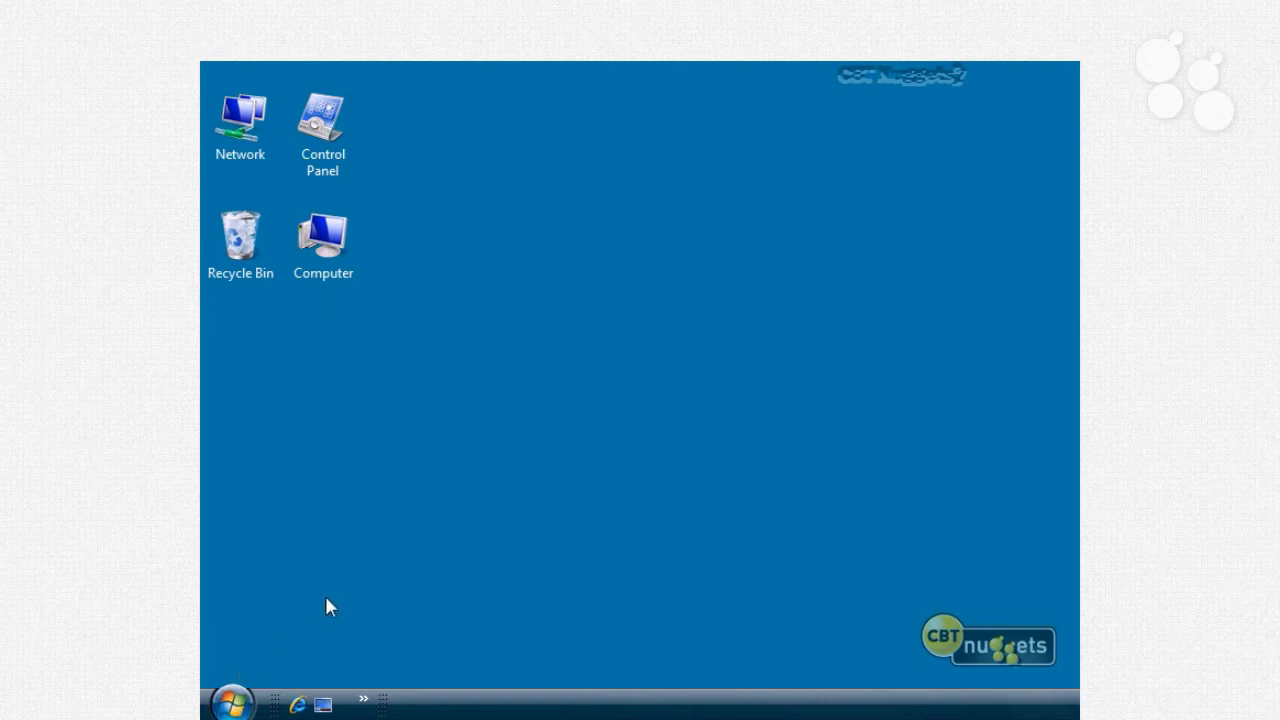
# Launch the DirectX Diagnostic Tool by running 'dxdiag' from the Start menu's Run box.
pyautogui.click(232, 704)
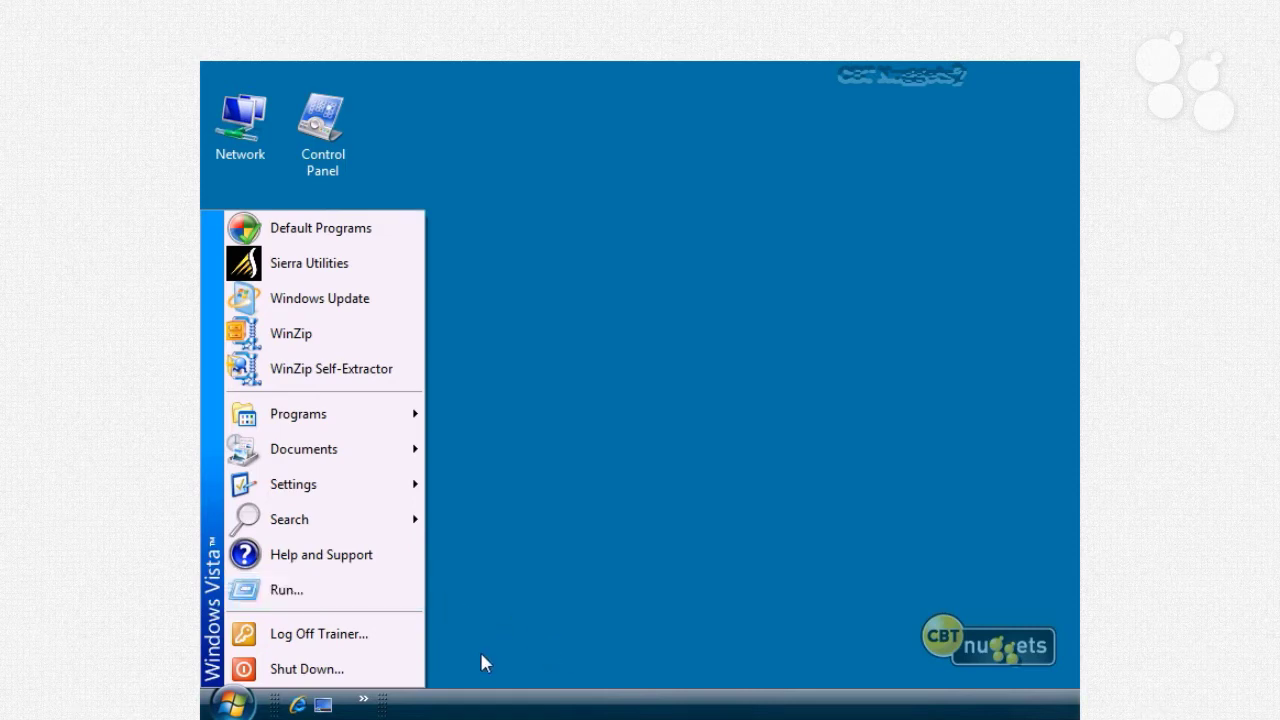
pyautogui.click(283, 592)
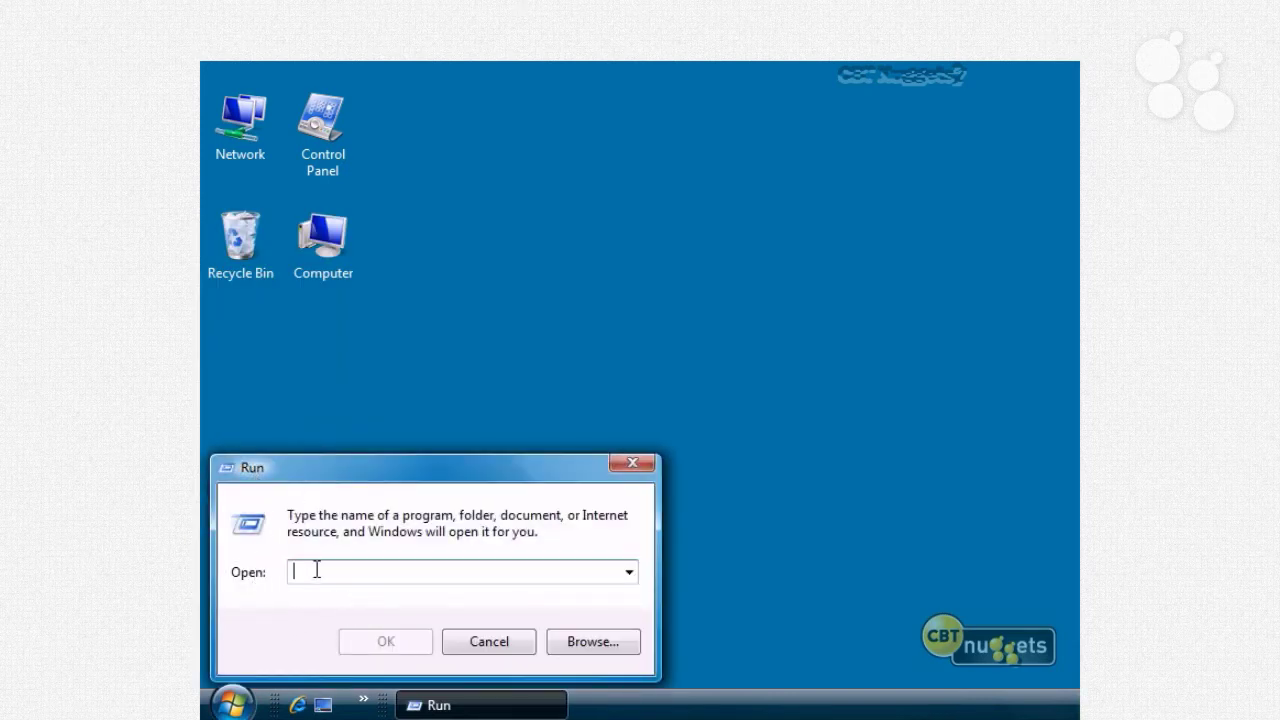
pyautogui.write('dx')
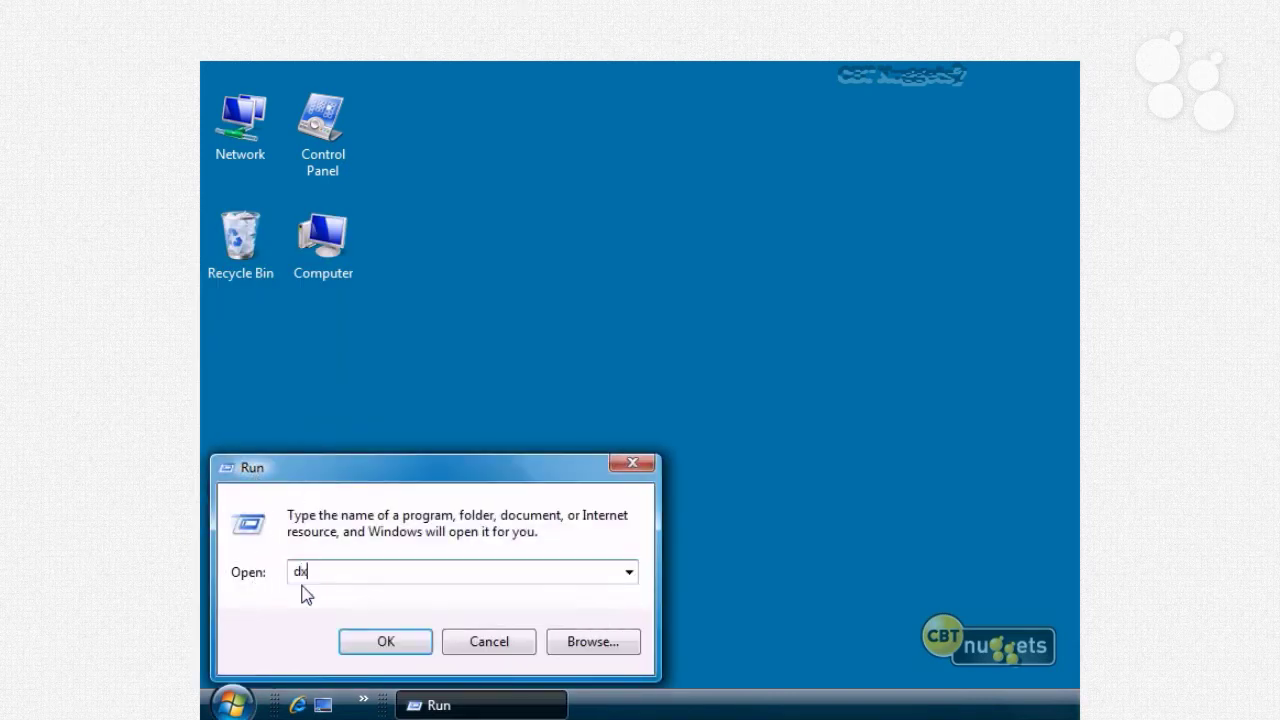
pyautogui.write('diag')
pyautogui.click(388, 641)
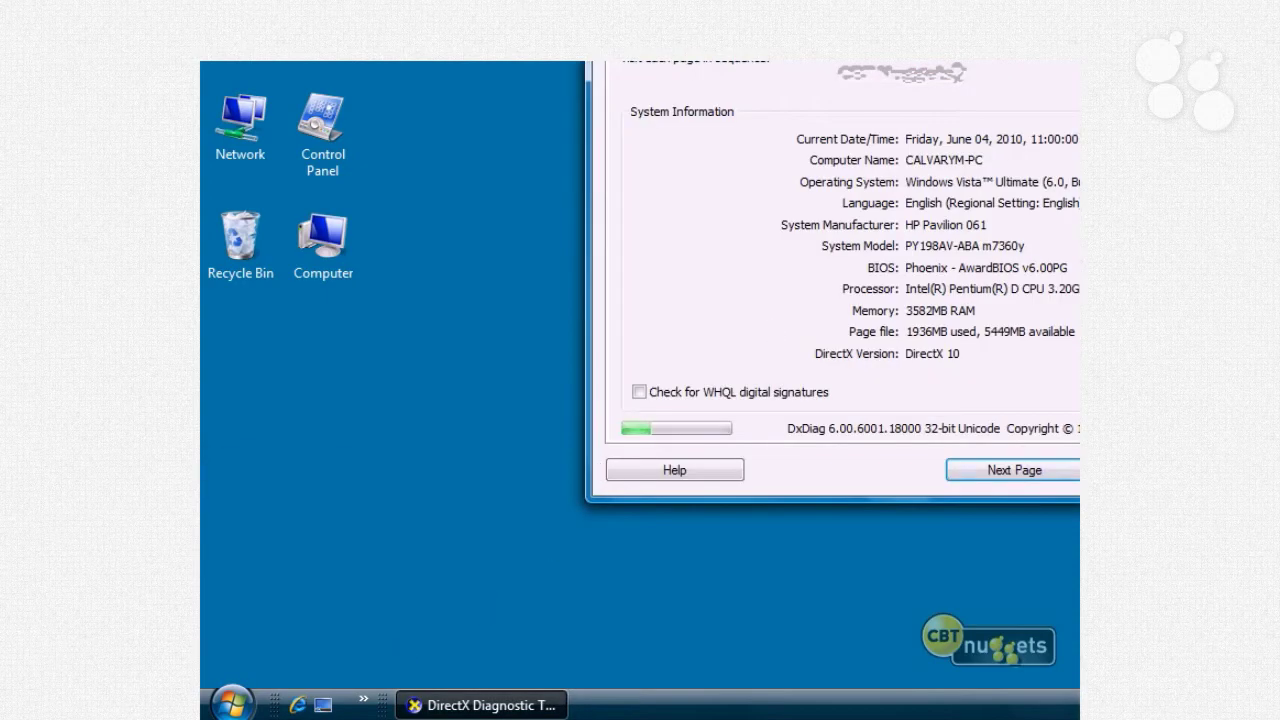
# Move the DirectX Diagnostic window fully on screen, check the Radeon X1600 display details, and return to System.
pyautogui.moveTo(967, 62); pyautogui.dragTo(599, 102)
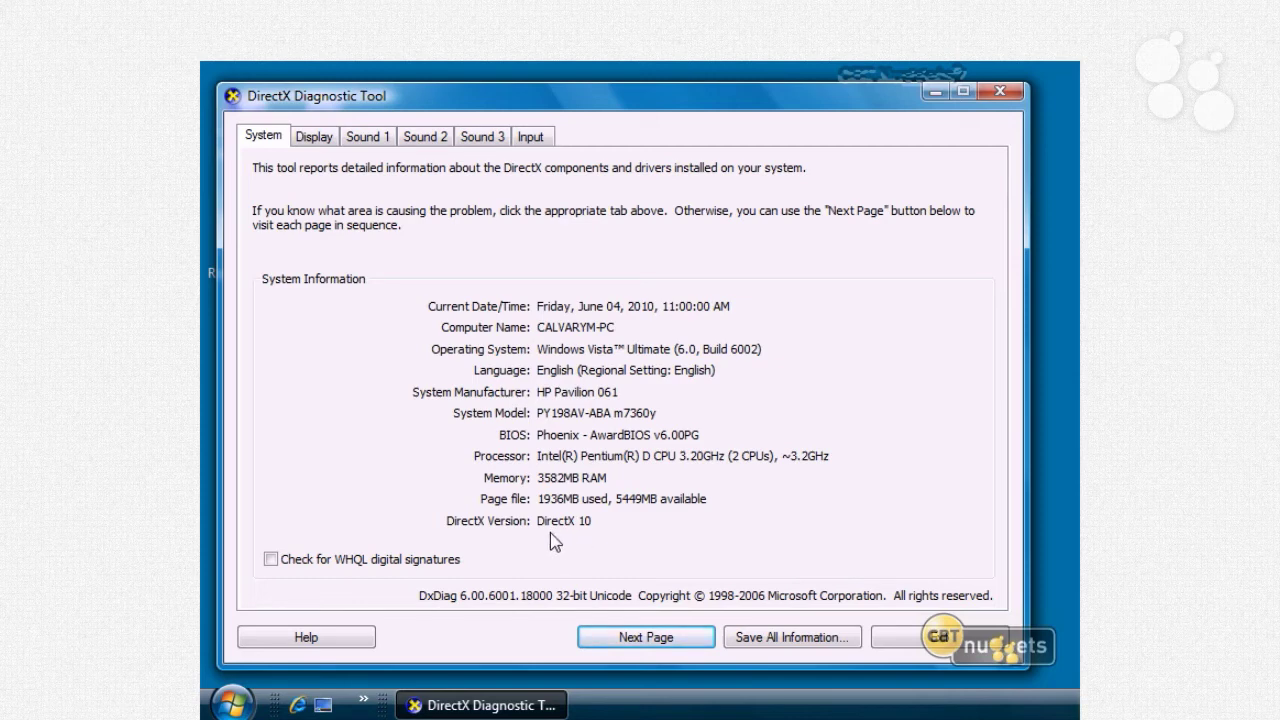
pyautogui.click(320, 143)
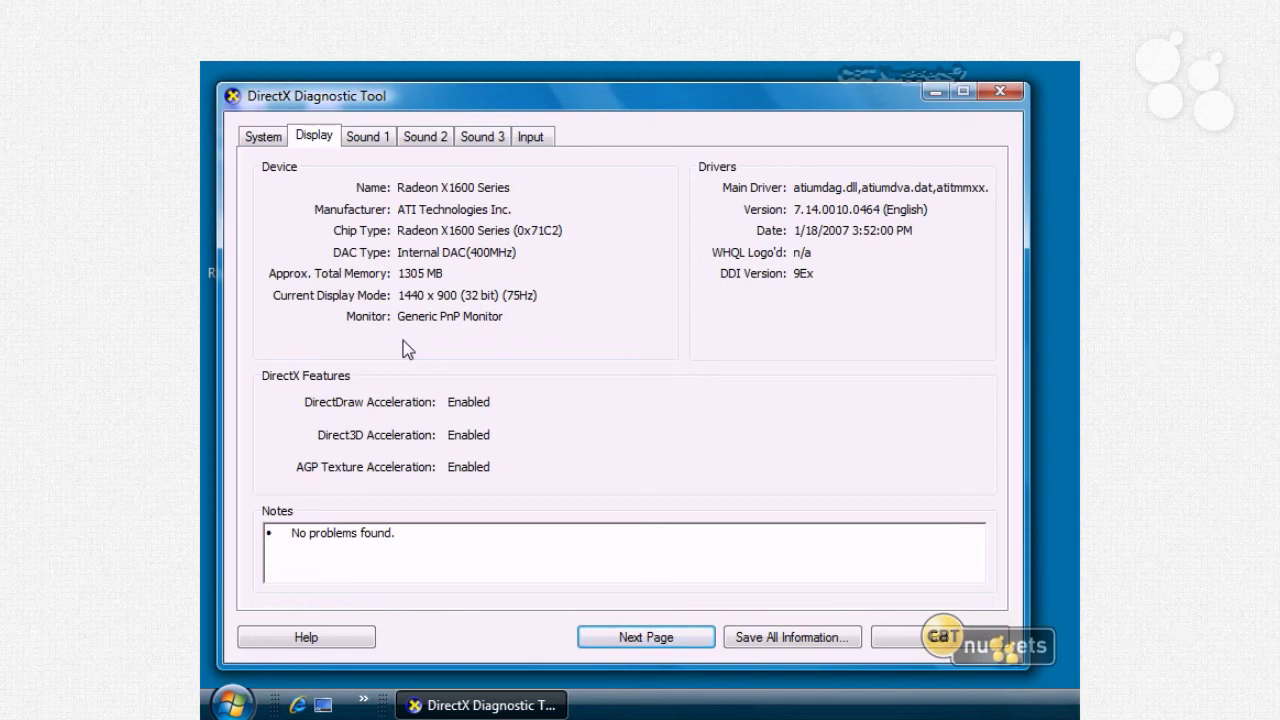
pyautogui.click(266, 143)
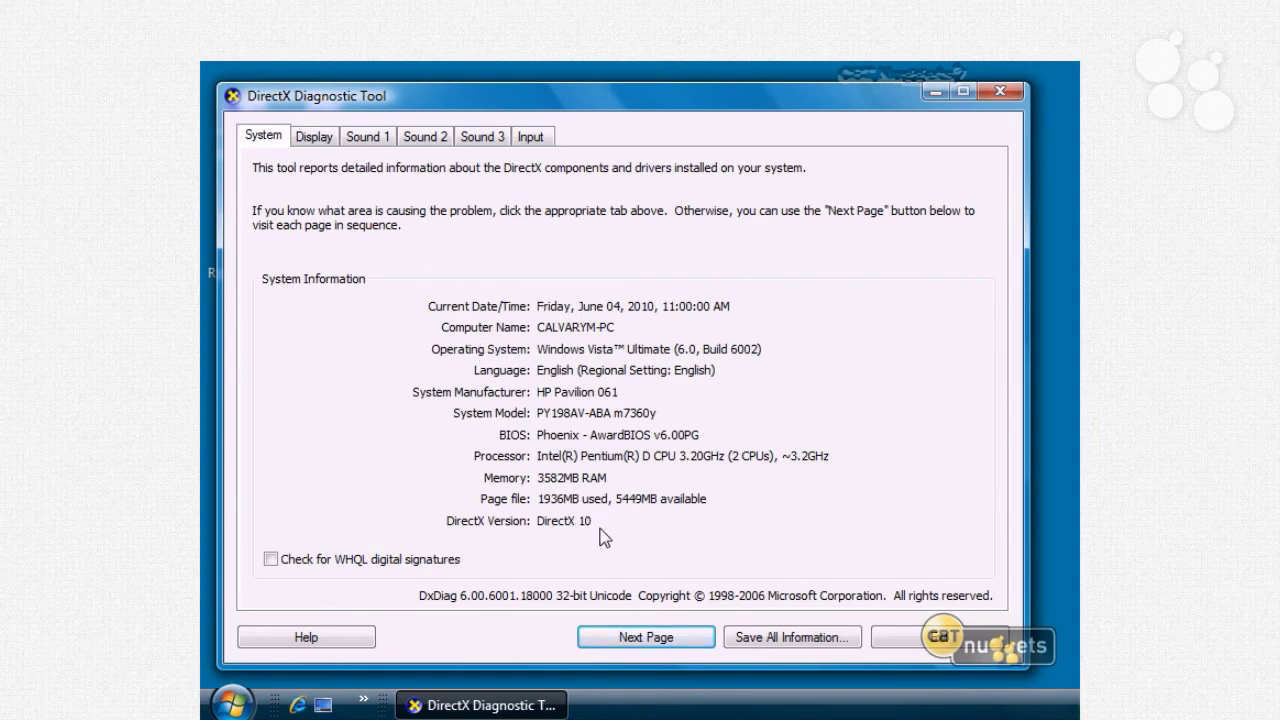
# Exit the DirectX Diagnostic Tool to return to Office 2010 Setup's product key page.
pyautogui.click(940, 641)
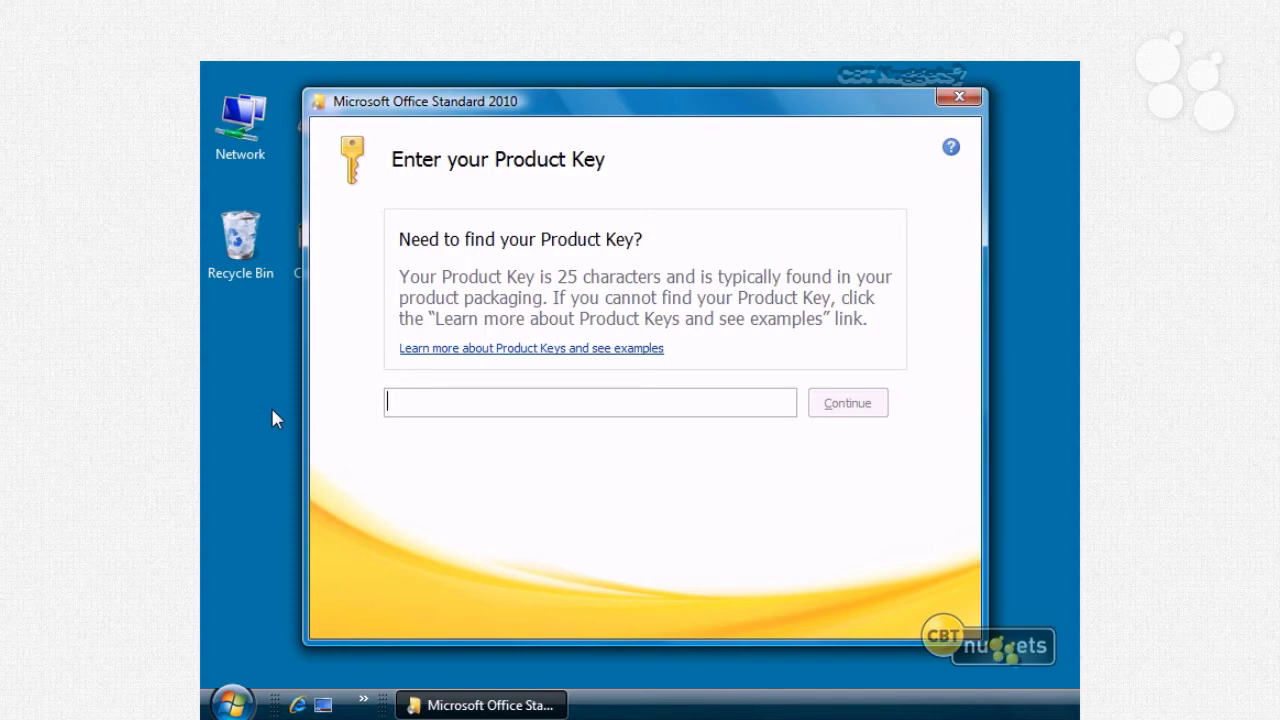
# Paste and submit the Office product key, then accept the license agreement and continue.
pyautogui.hotkey('ctrl', 'v')
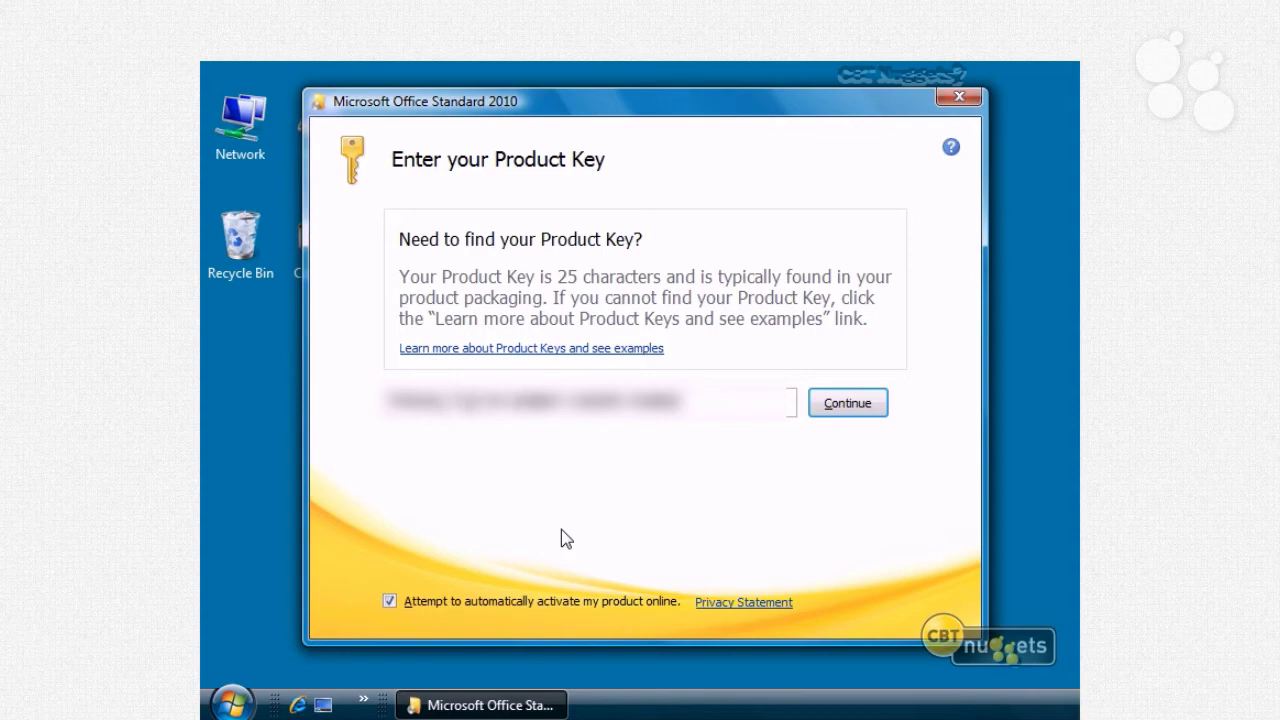
pyautogui.click(847, 408)
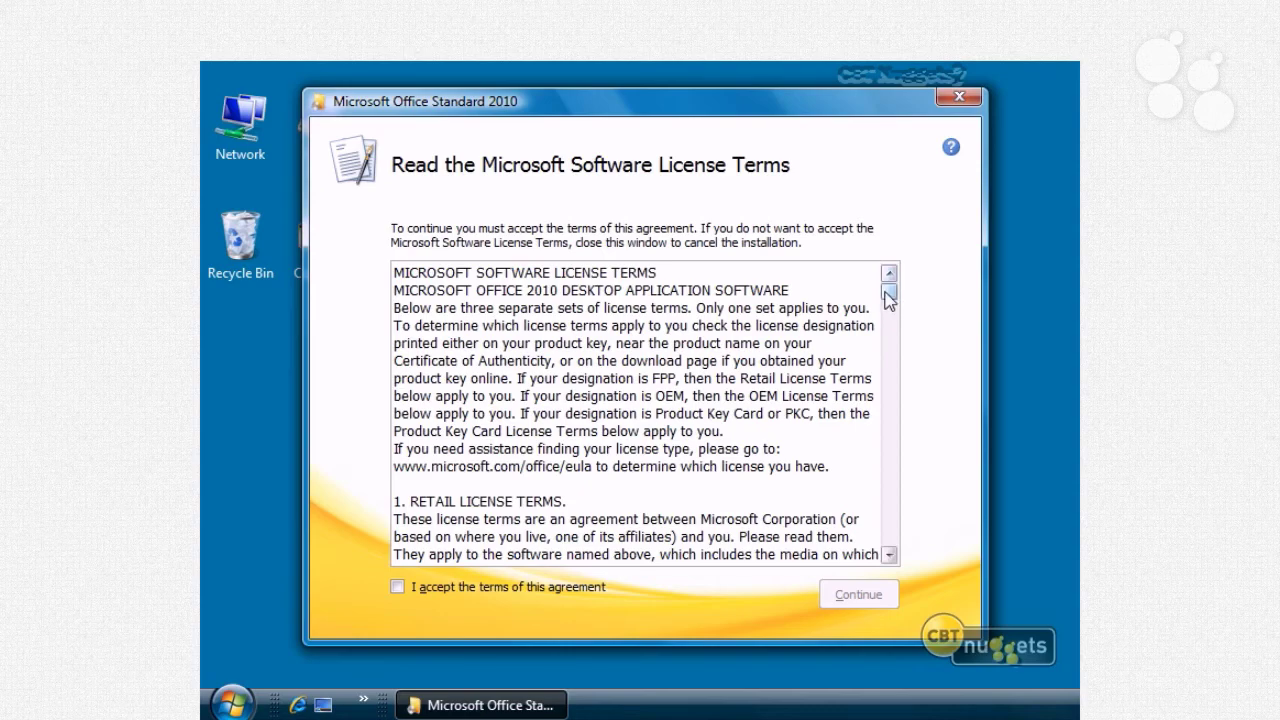
pyautogui.moveTo(888, 297)
pyautogui.mouseDown()
pyautogui.moveTo(889, 459)
pyautogui.moveTo(908, 334)
pyautogui.moveTo(894, 266)
pyautogui.mouseUp()
pyautogui.click(398, 587)
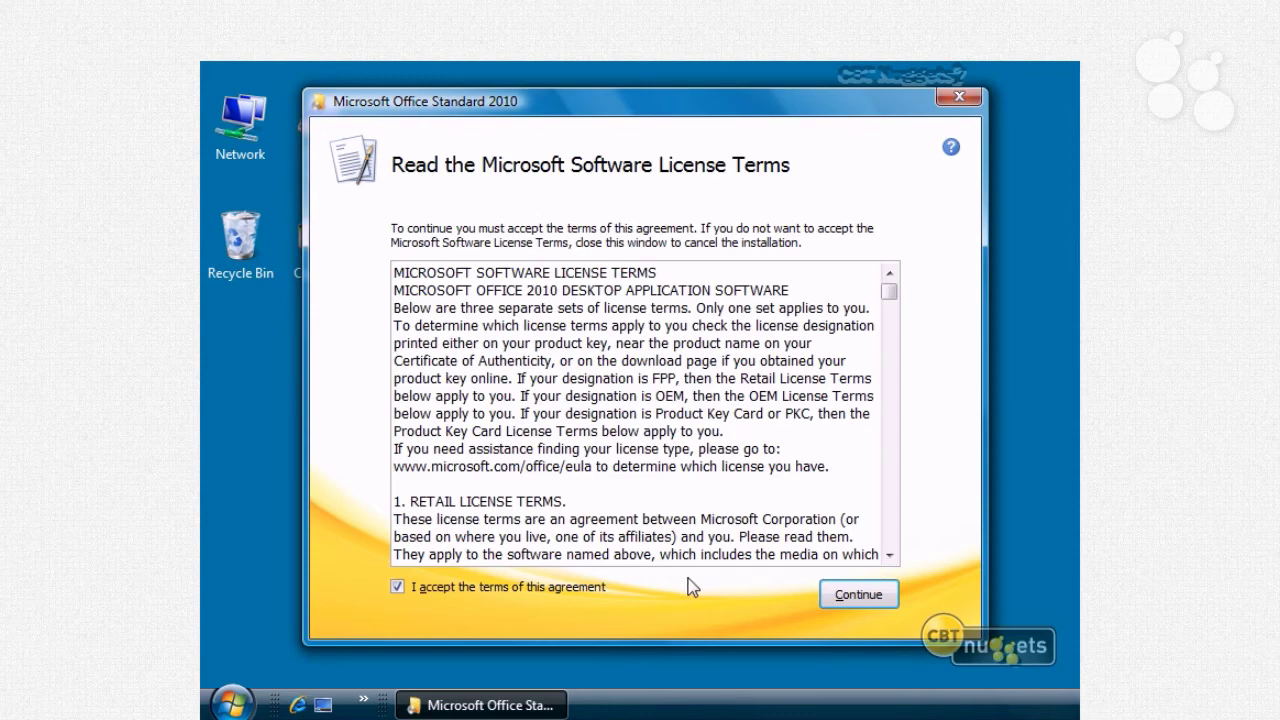
pyautogui.click(855, 594)
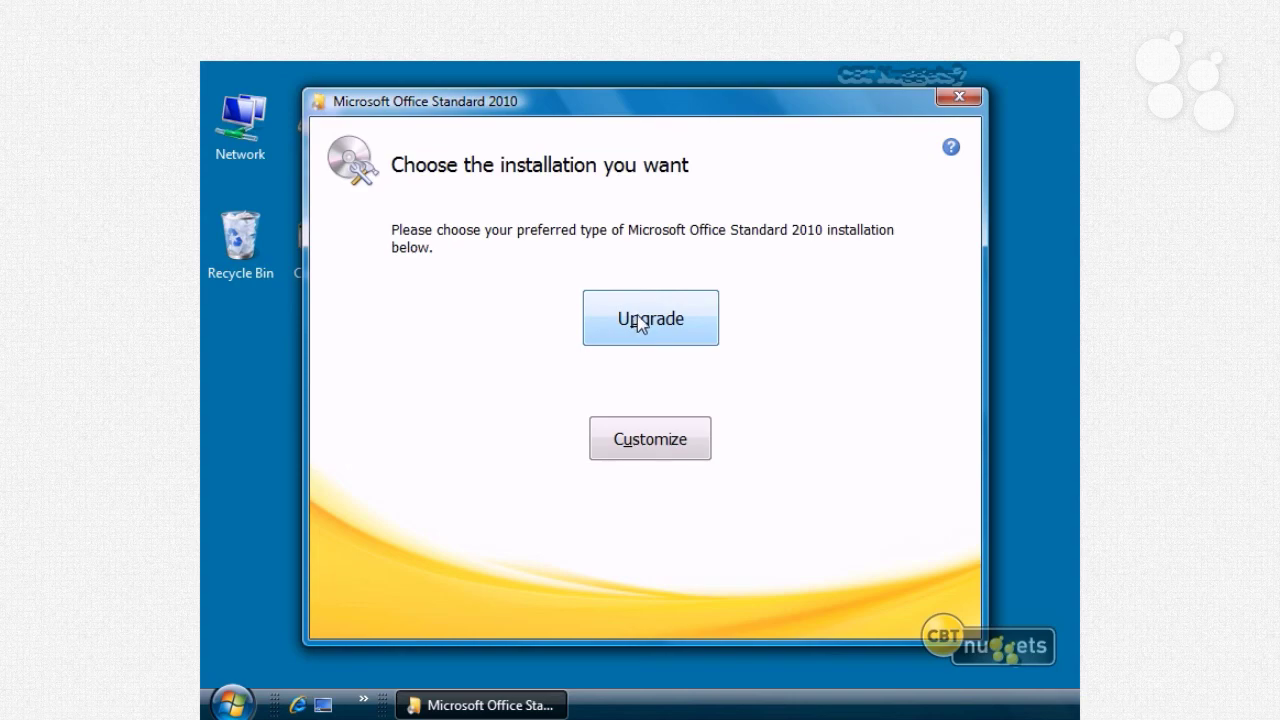
# Choose Customize rather than Upgrade on the installation type page.
pyautogui.click(648, 444)
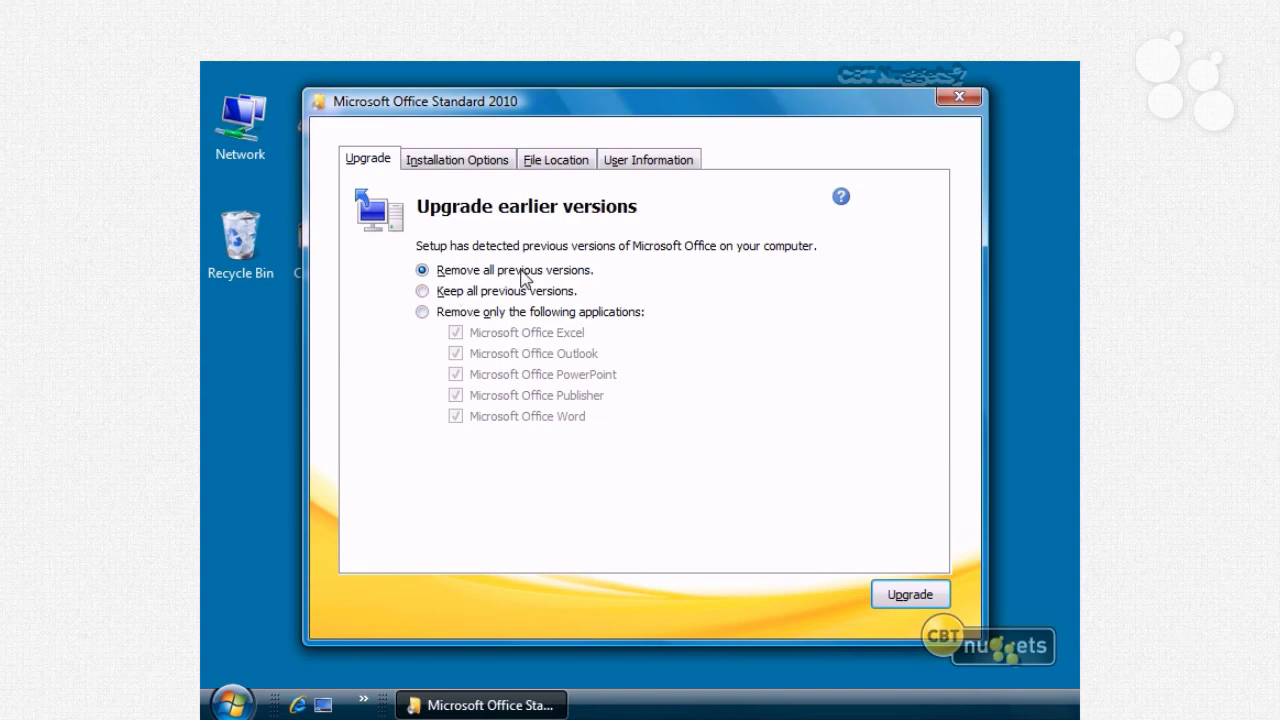
# Select 'Remove only the following applications' and uncheck Outlook, leaving Excel, PowerPoint, Publisher and Word checked.
pyautogui.click(422, 291)
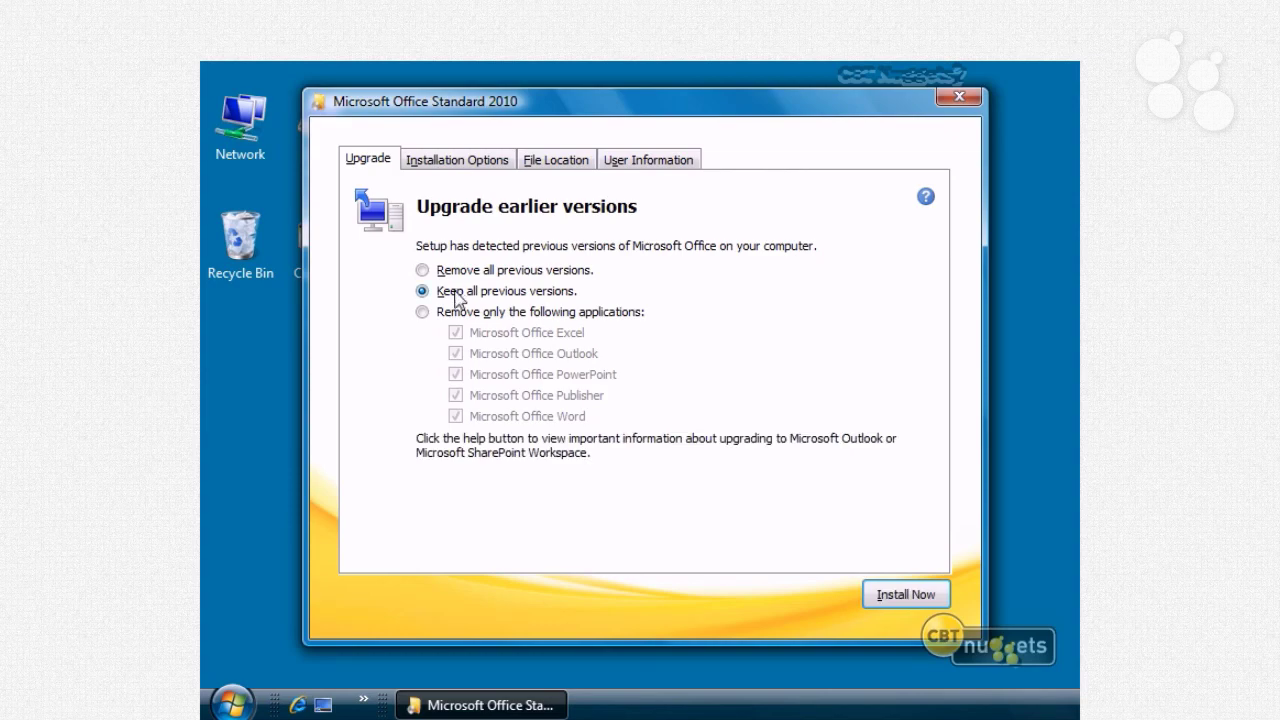
pyautogui.click(422, 312)
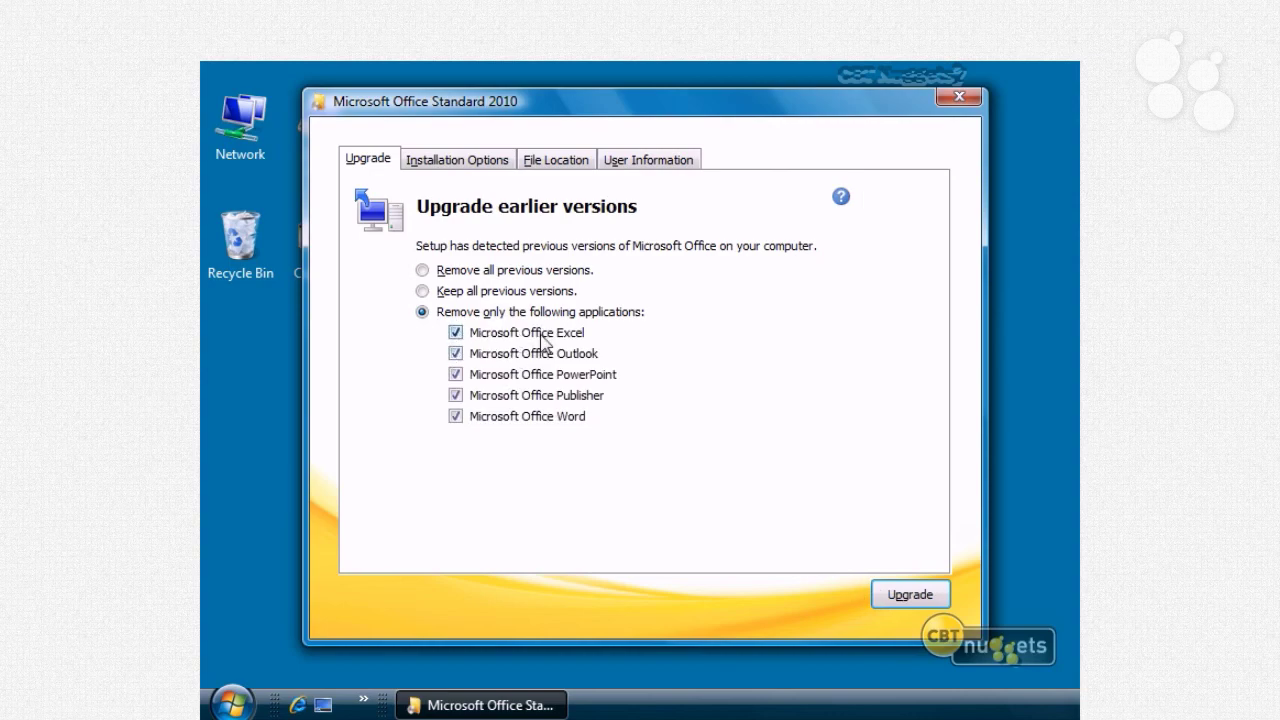
pyautogui.click(455, 354)
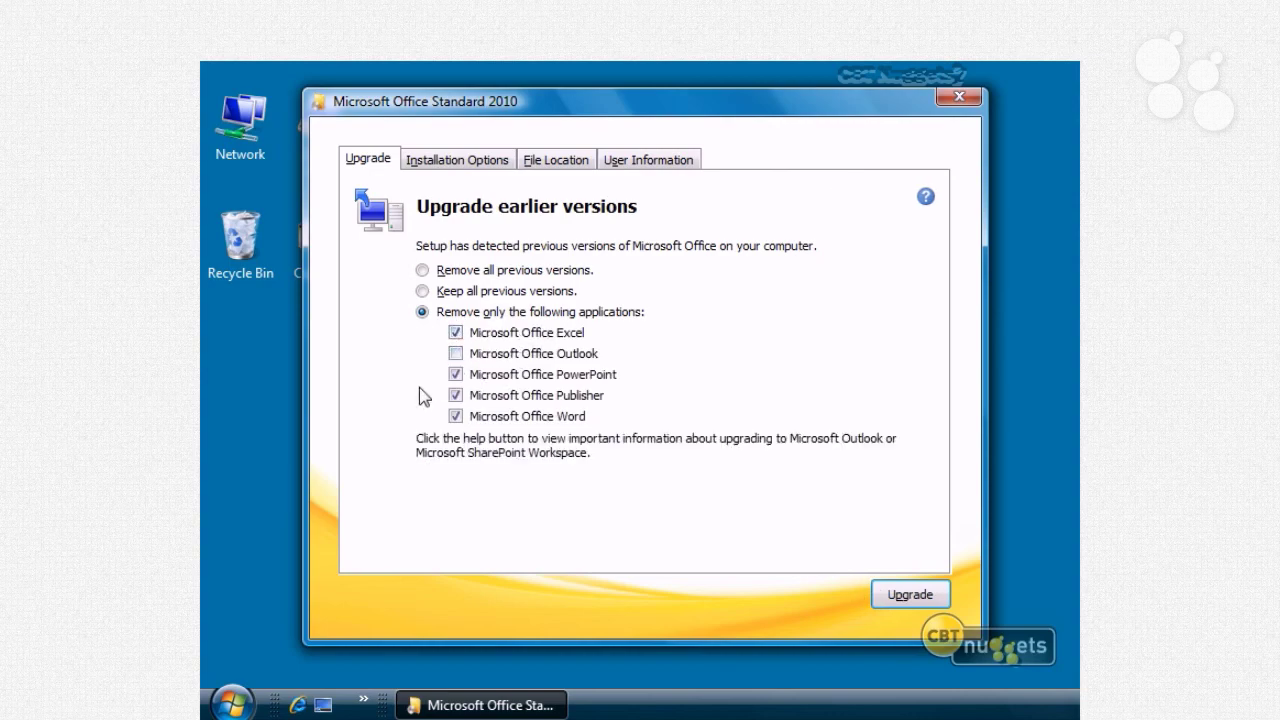
pyautogui.click(455, 354)
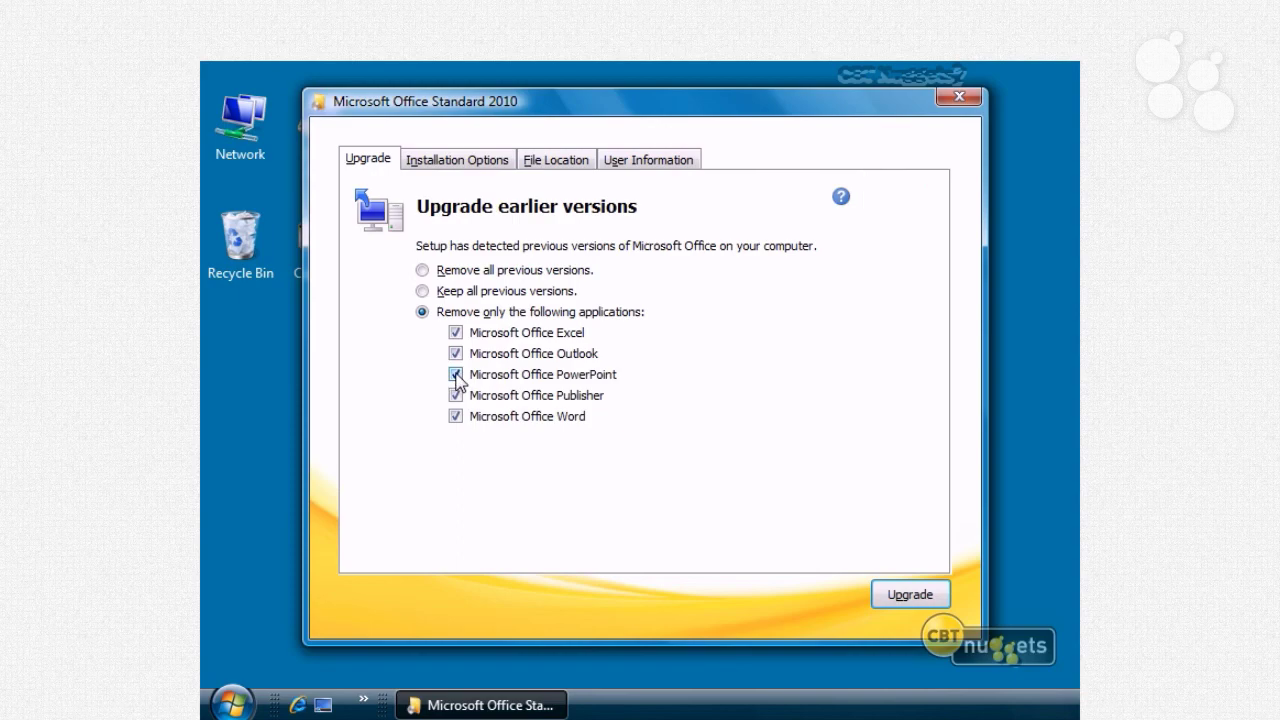
pyautogui.click(456, 374)
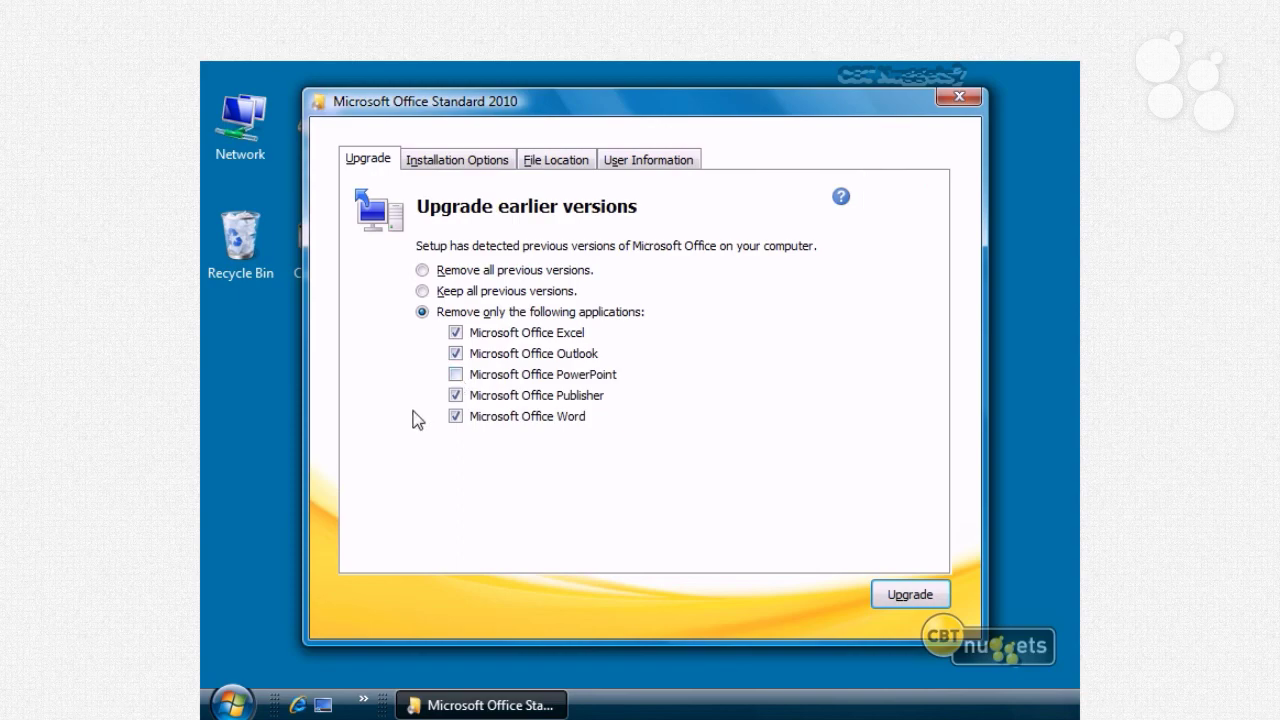
pyautogui.click(456, 375)
pyautogui.click(455, 354)
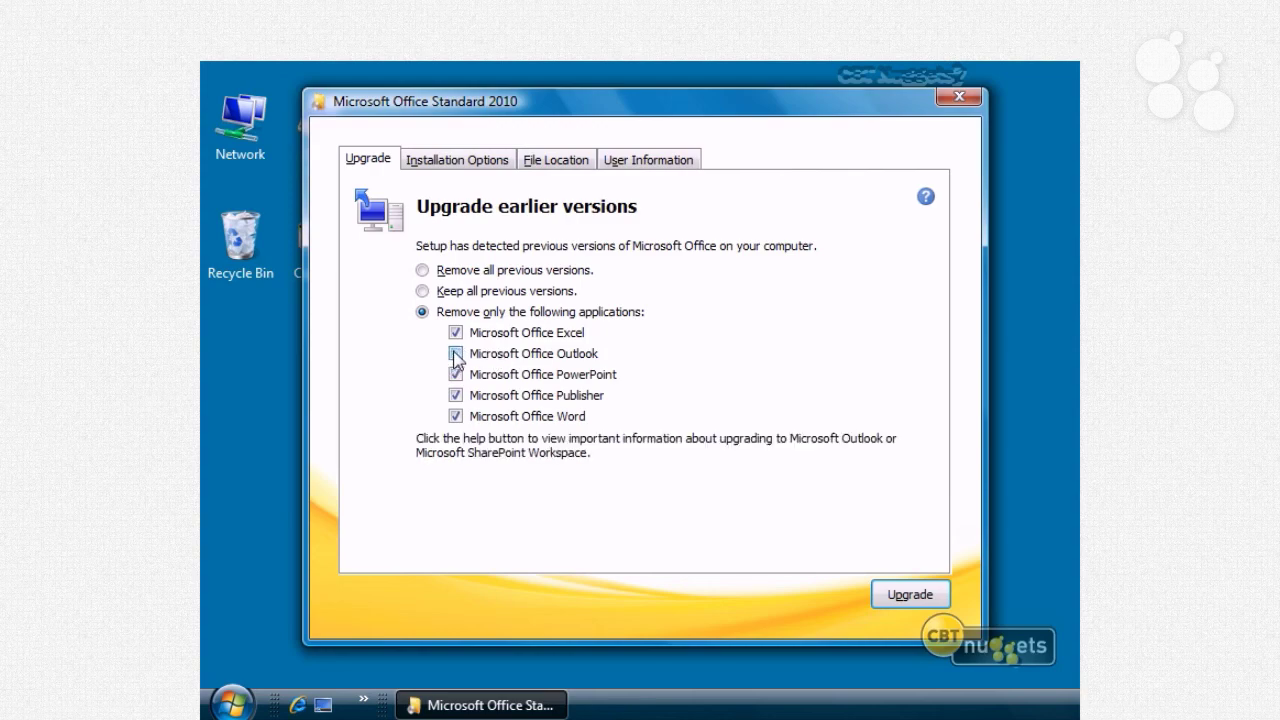